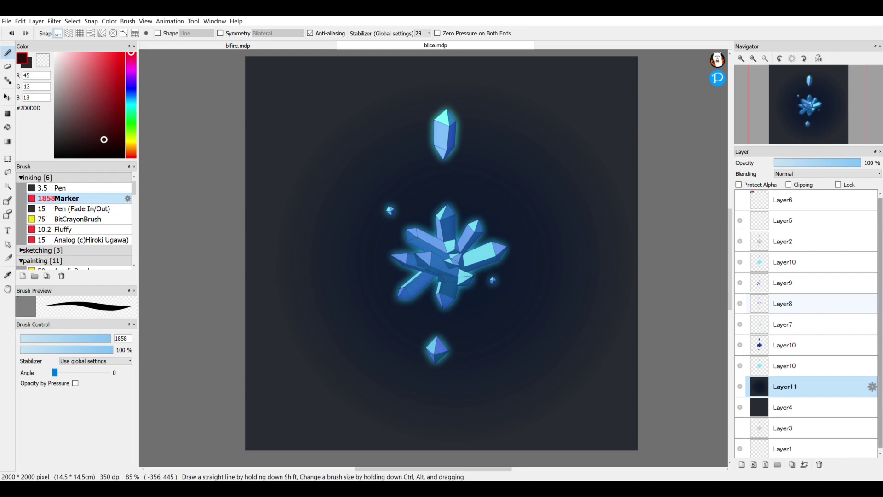
Create a layer folder named Ice Color directly above the lowest Layer10.
{"action": "left_click_drag", "start_coordinate": [880, 302], "coordinate": [879, 300]}
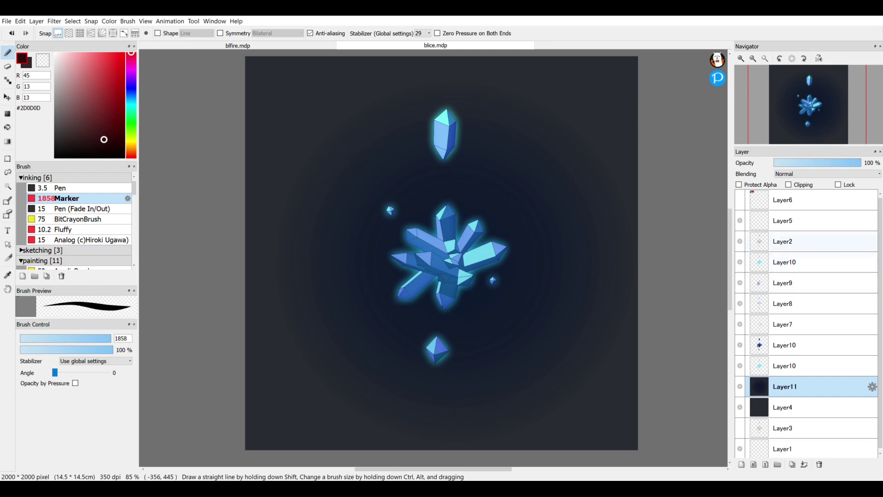
{"action": "left_click", "coordinate": [811, 366]}
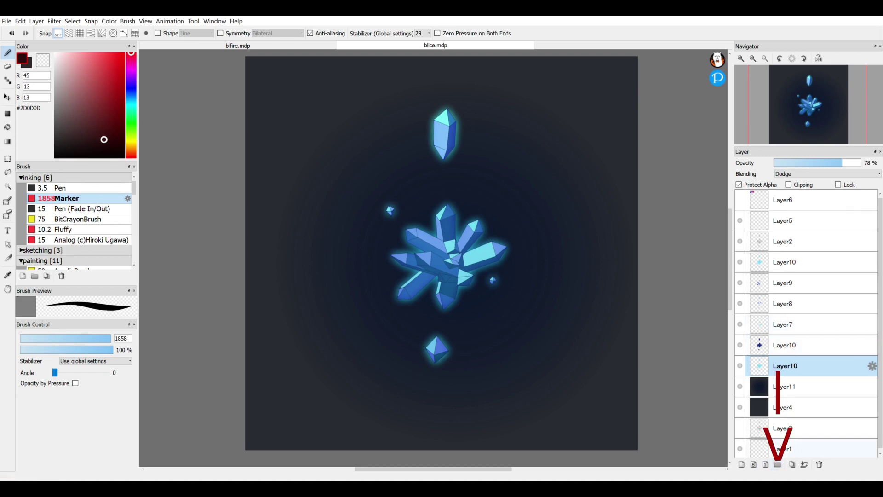
{"action": "left_click", "coordinate": [777, 465]}
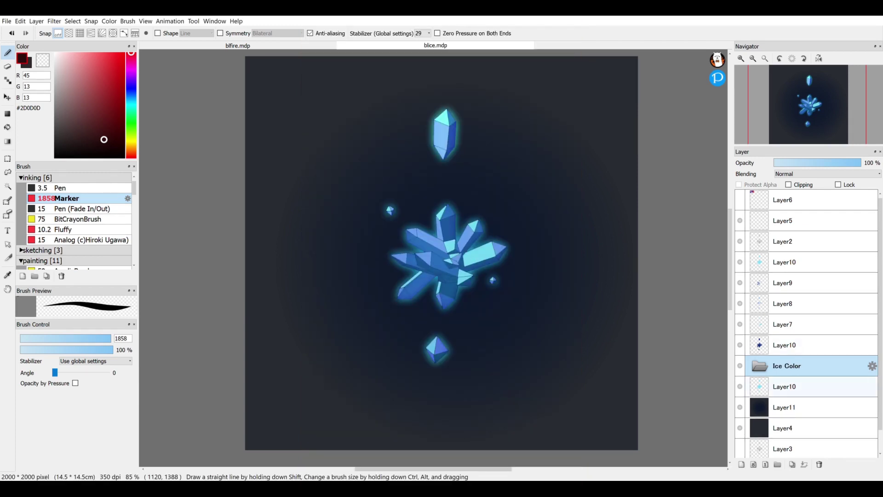
Move all the crystal layers, from the lowest Layer10 up through Layer7, Layer8, Layer9, the upper Layer10 and Layer2, into the Ice Color folder.
{"action": "left_click_drag", "start_coordinate": [805, 387], "coordinate": [804, 366]}
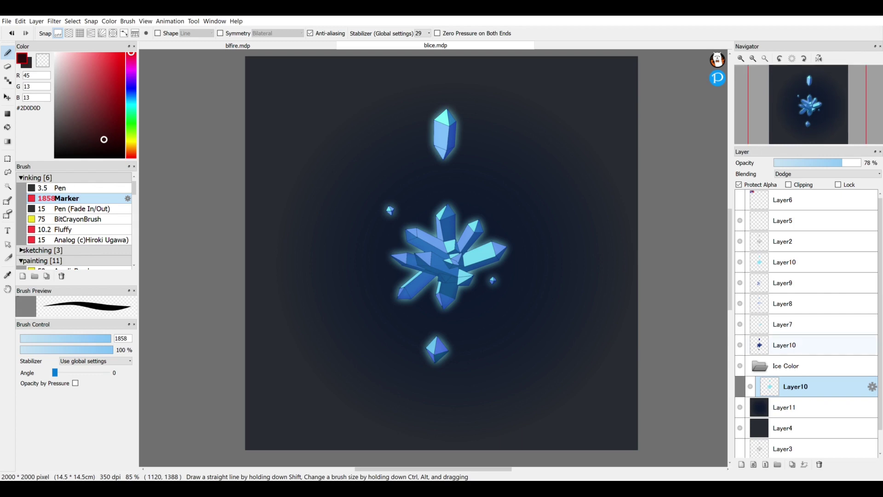
{"action": "left_click", "coordinate": [811, 345]}
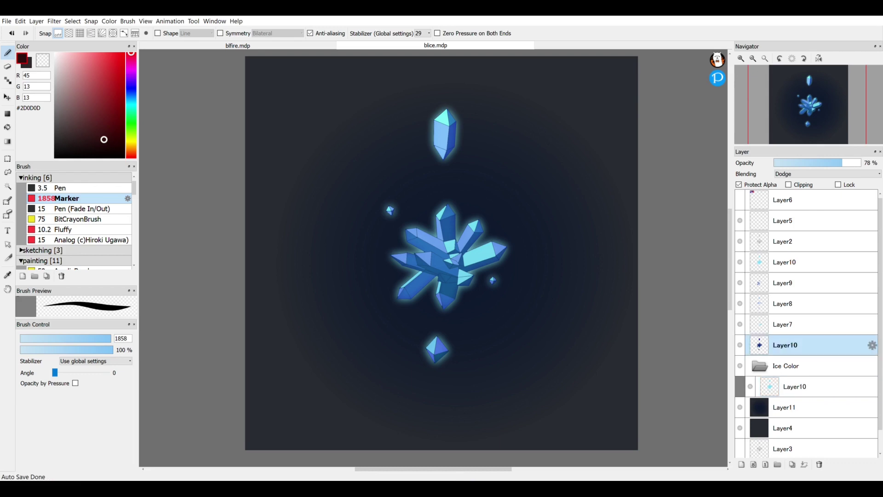
{"action": "left_click_drag", "start_coordinate": [811, 345], "coordinate": [812, 366]}
{"action": "left_click_drag", "start_coordinate": [812, 325], "coordinate": [811, 345]}
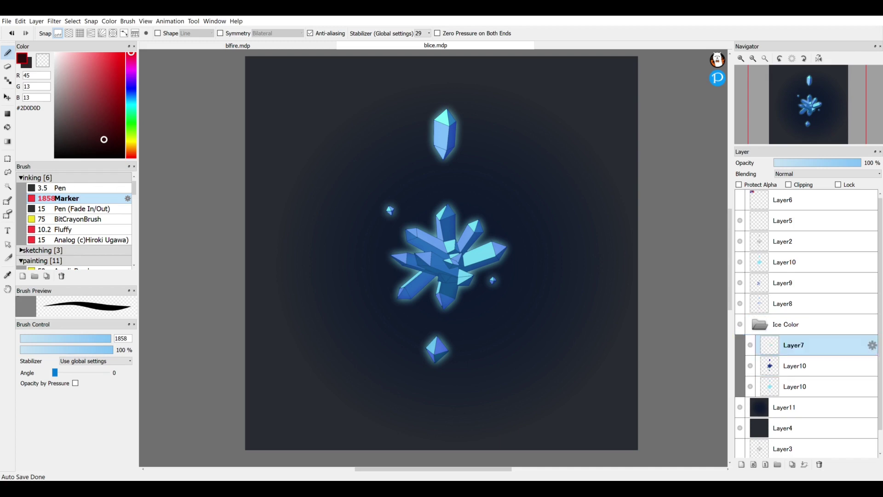
{"action": "left_click", "coordinate": [811, 303]}
{"action": "left_click_drag", "start_coordinate": [791, 304], "coordinate": [791, 334]}
{"action": "left_click_drag", "start_coordinate": [791, 282], "coordinate": [791, 314]}
{"action": "left_click_drag", "start_coordinate": [811, 262], "coordinate": [811, 292]}
{"action": "left_click", "coordinate": [811, 241]}
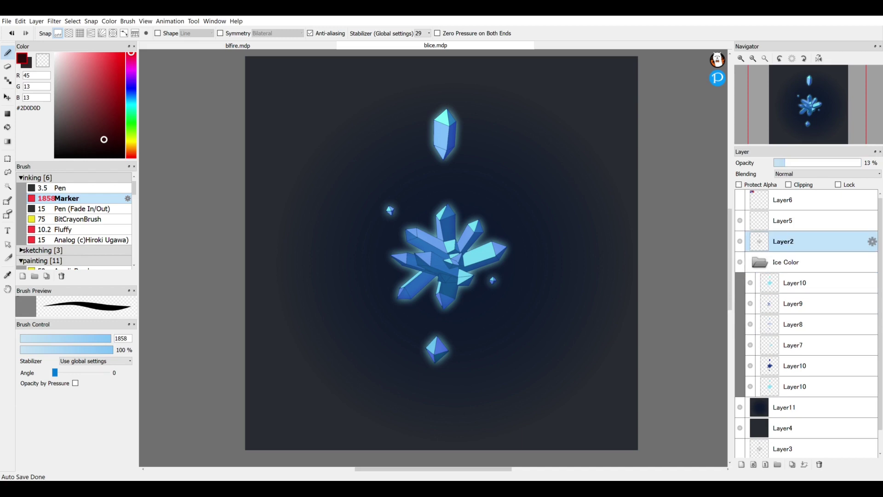
{"action": "left_click_drag", "start_coordinate": [791, 241], "coordinate": [791, 262]}
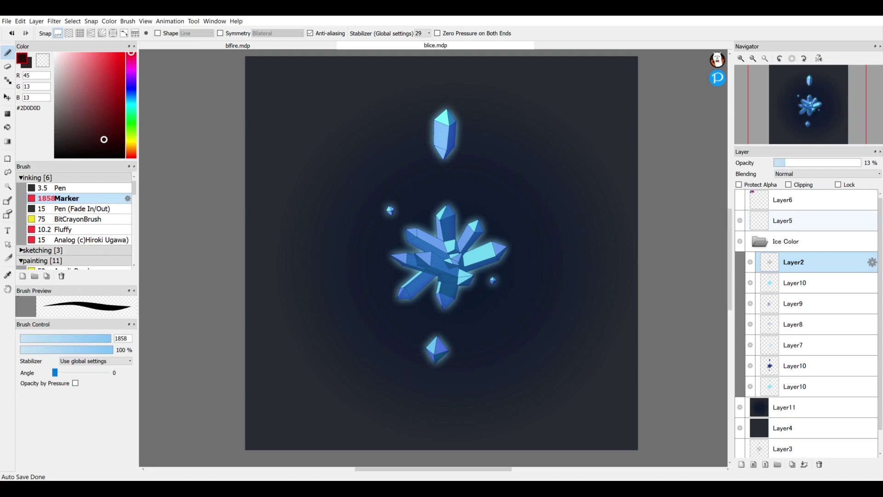
Delete Layer5 above the Ice Color folder, and briefly show Layer6 to check its content before hiding it again.
{"action": "left_click", "coordinate": [811, 220]}
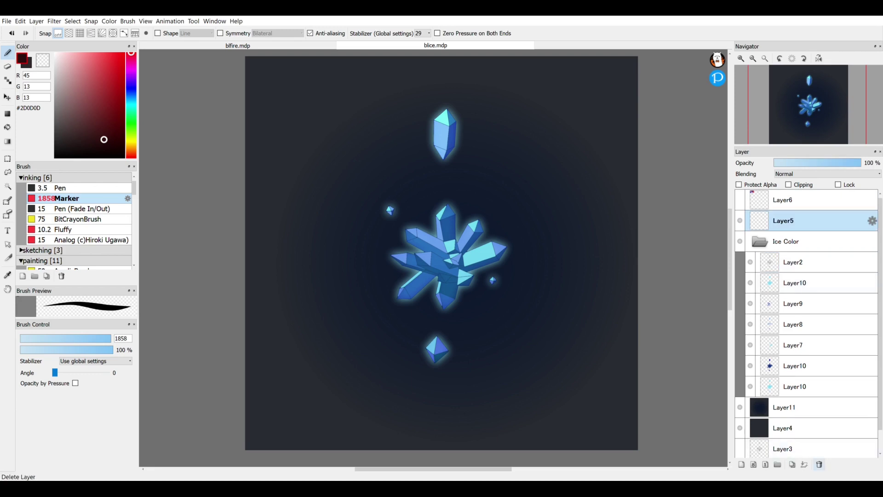
{"action": "left_click", "coordinate": [819, 464]}
{"action": "left_click", "coordinate": [739, 200]}
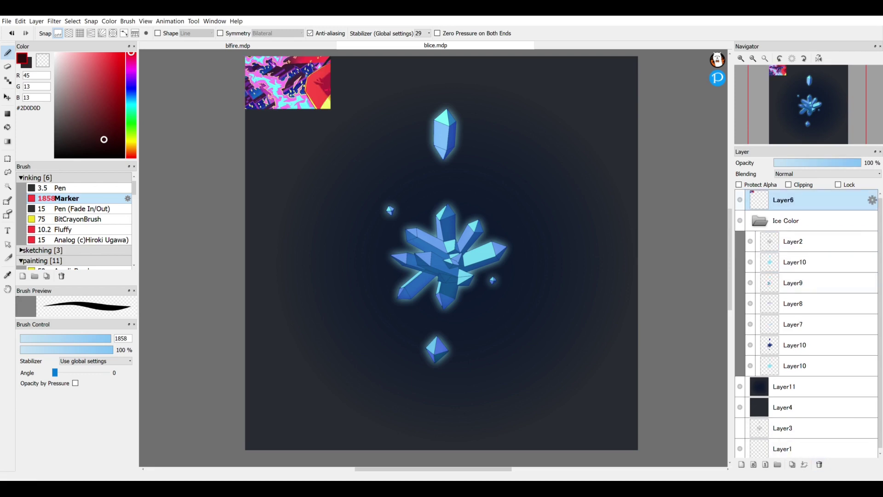
{"action": "left_click", "coordinate": [740, 200]}
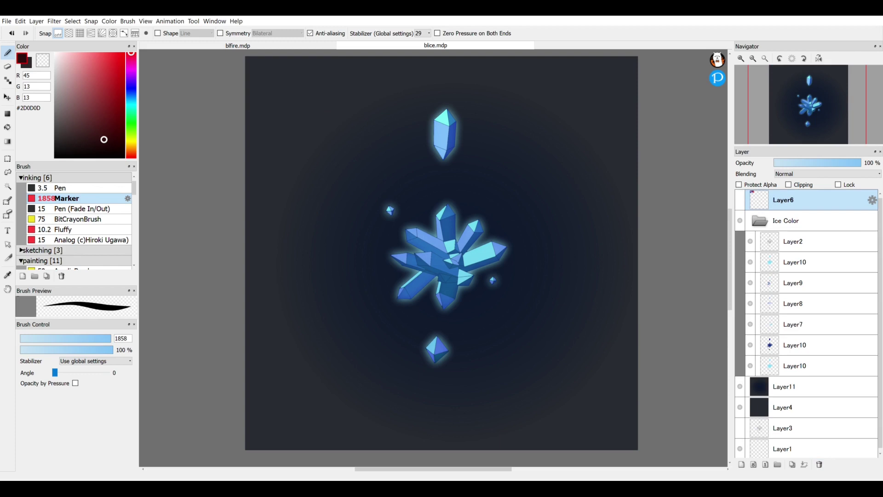
Set the Ice Color folder's blending mode to Pass Through, comparing it with Normal and Multiply.
{"action": "left_click", "coordinate": [780, 220]}
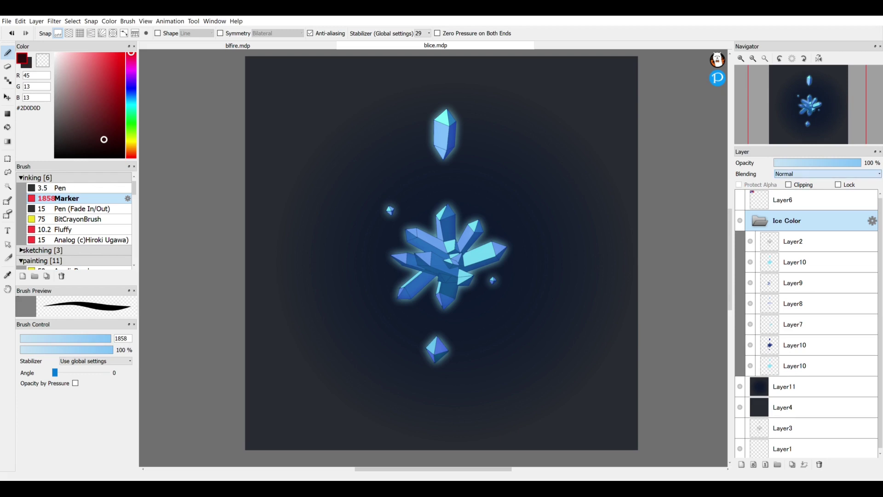
{"action": "key", "text": "Down"}
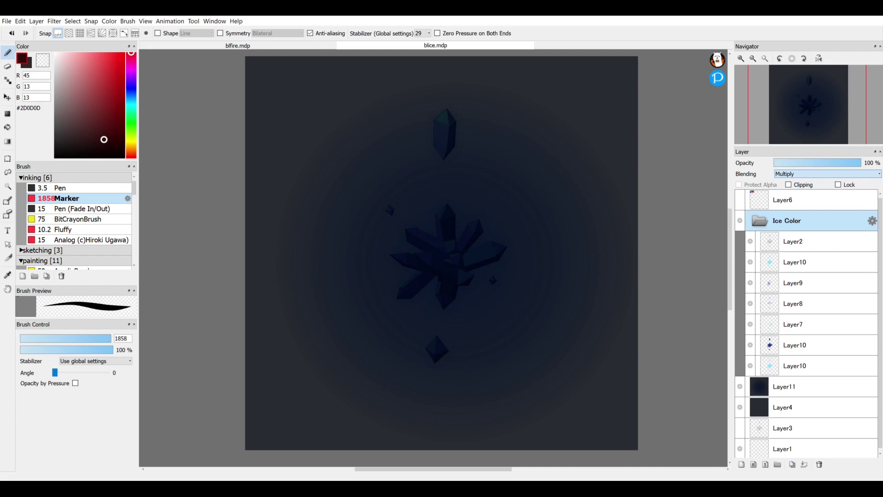
{"action": "key", "text": "Up"}
{"action": "key", "text": "Up"}
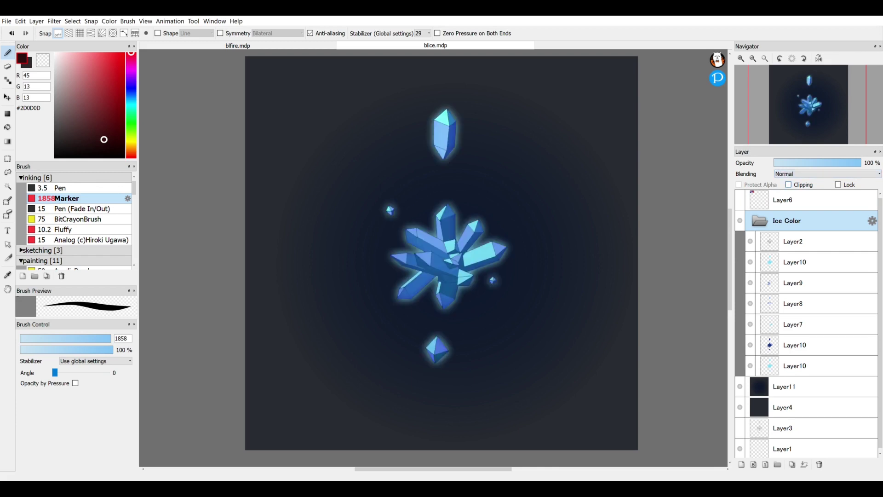
{"action": "key", "text": "Up"}
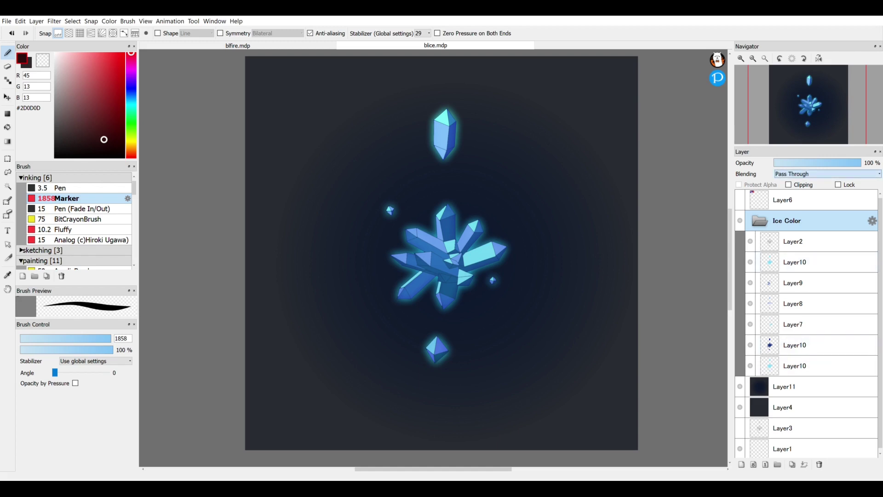
{"action": "key", "text": "Down"}
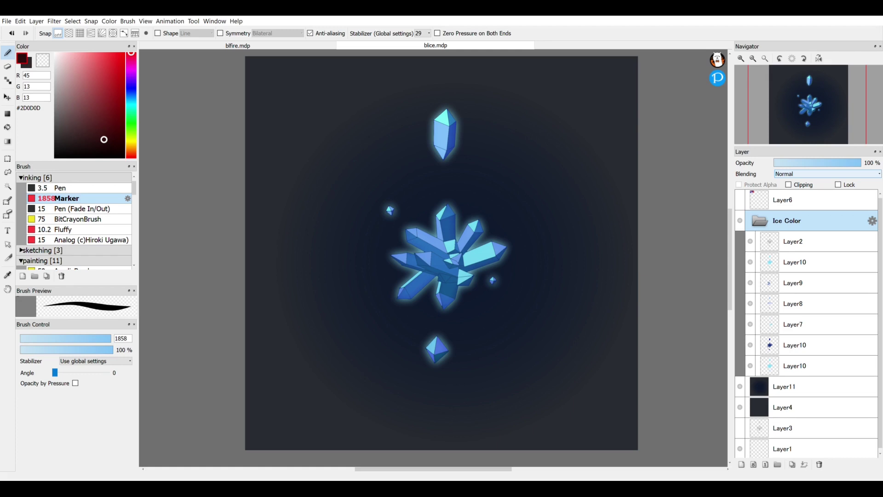
{"action": "key", "text": "Up"}
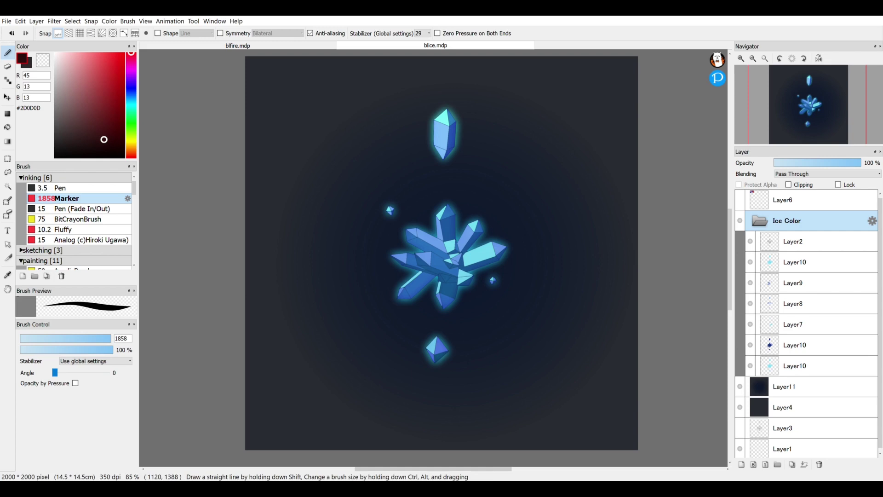
Try moving the whole Ice Color folder slightly with the Transform command, and cancel the transformation.
{"action": "key", "text": "ctrl"}
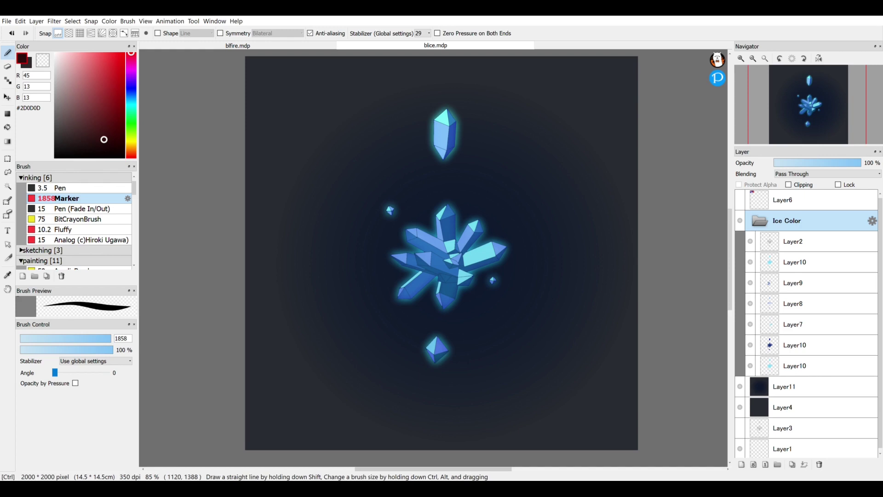
{"action": "key", "text": "ctrl+t"}
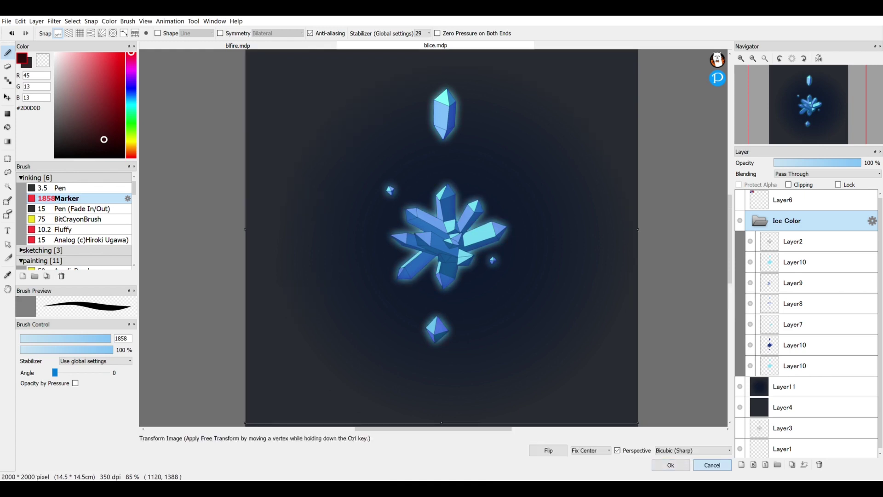
{"action": "left_click", "coordinate": [711, 464]}
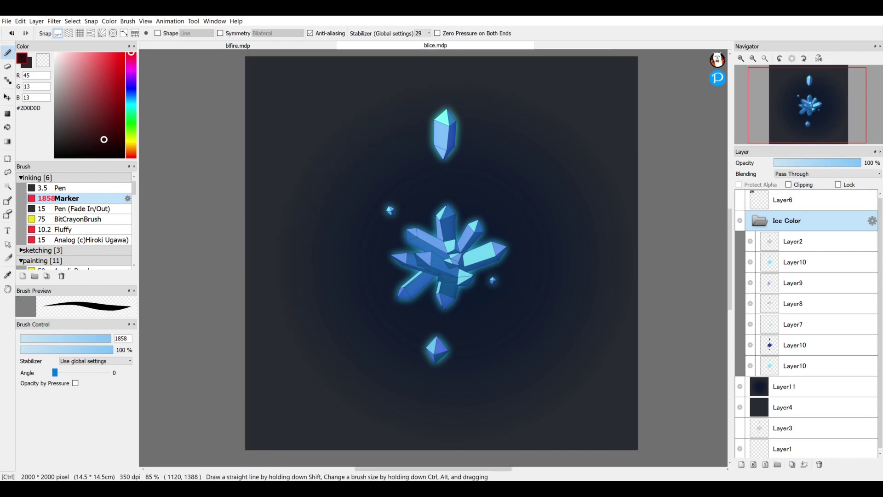
{"action": "key", "text": "ctrl+t"}
{"action": "left_click_drag", "start_coordinate": [465, 308], "coordinate": [461, 331]}
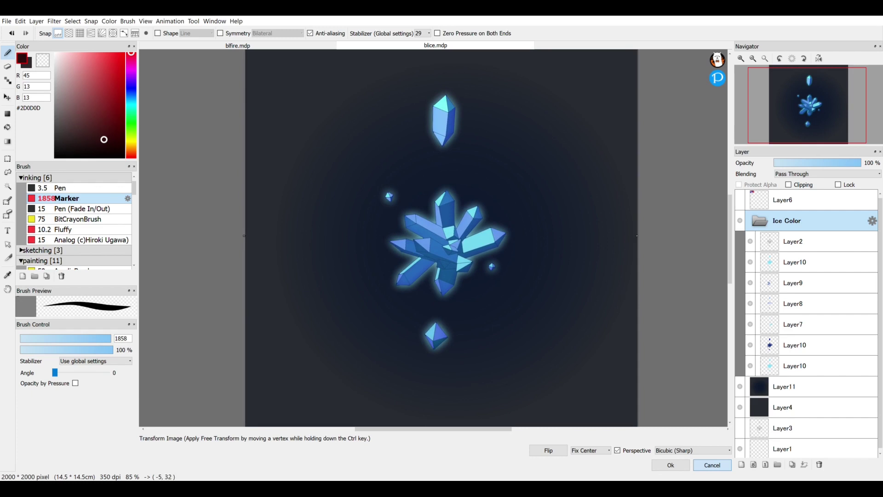
{"action": "left_click", "coordinate": [711, 465]}
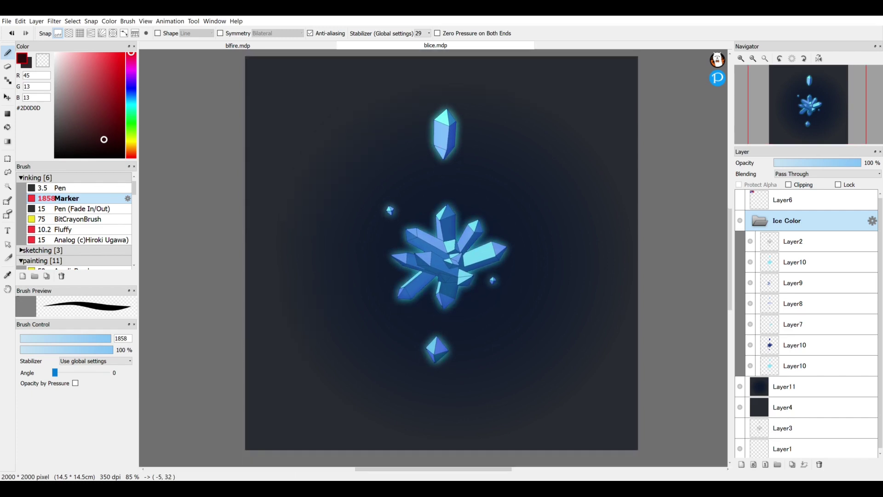
Collapse the Ice Color folder in the layer list.
{"action": "mouse_move", "coordinate": [759, 221]}
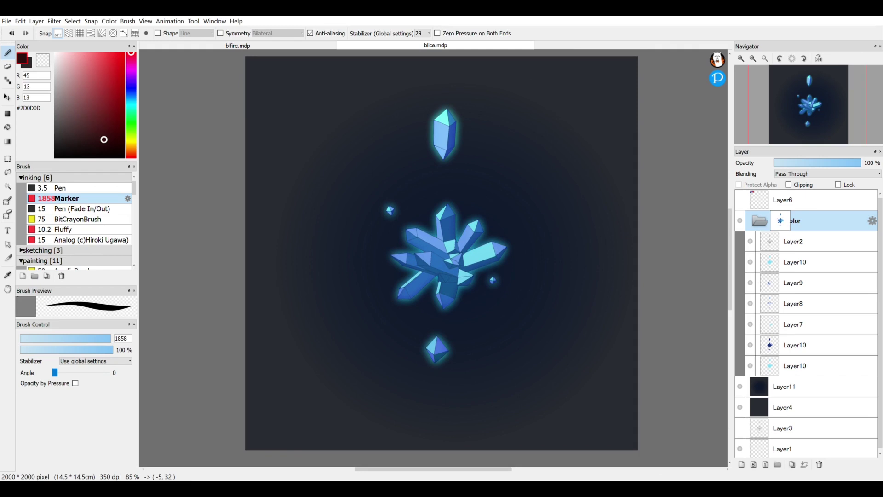
{"action": "left_click", "coordinate": [760, 221]}
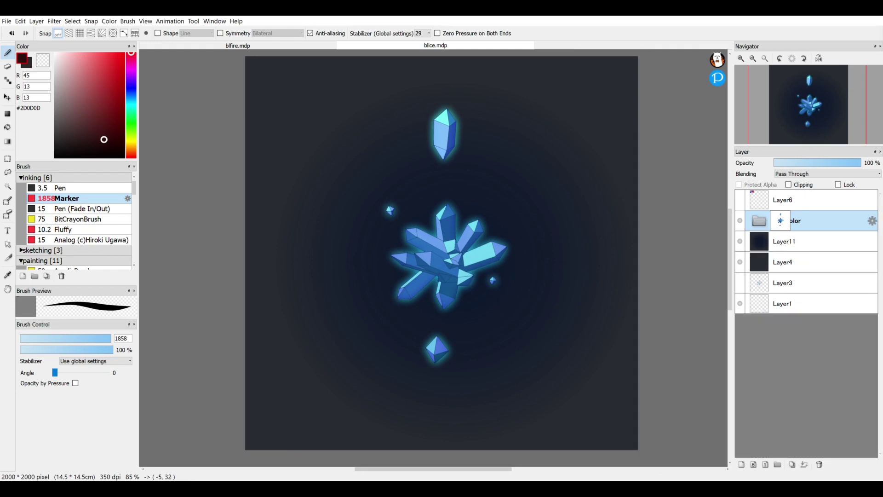